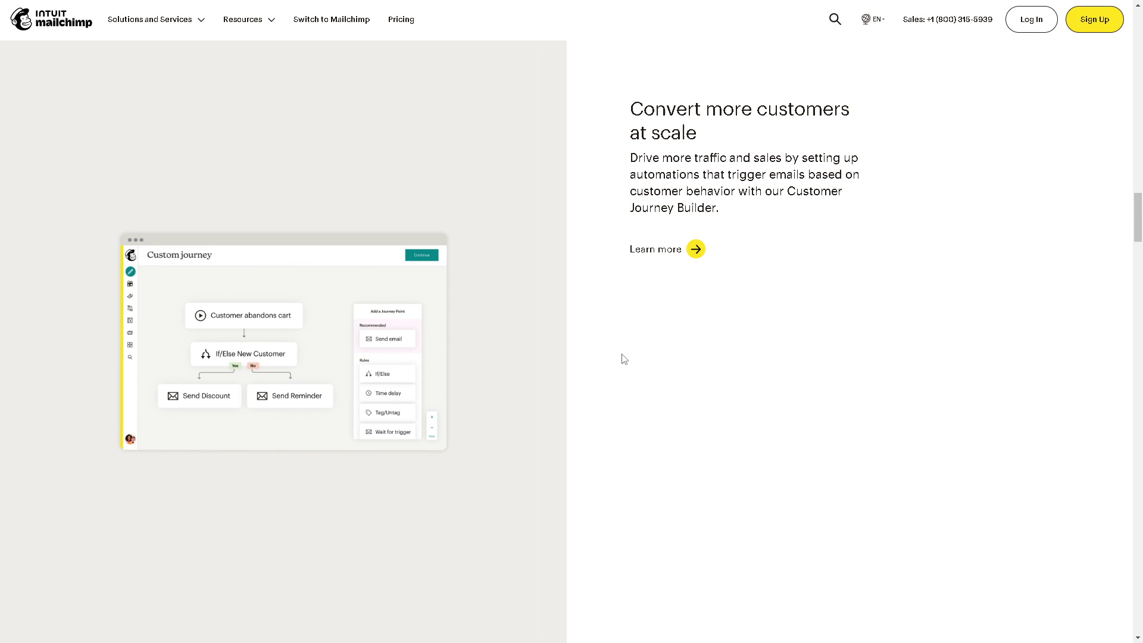
- Scroll down the automation features page to the Feedback Request journey example
scroll(622, 358, down, 3)
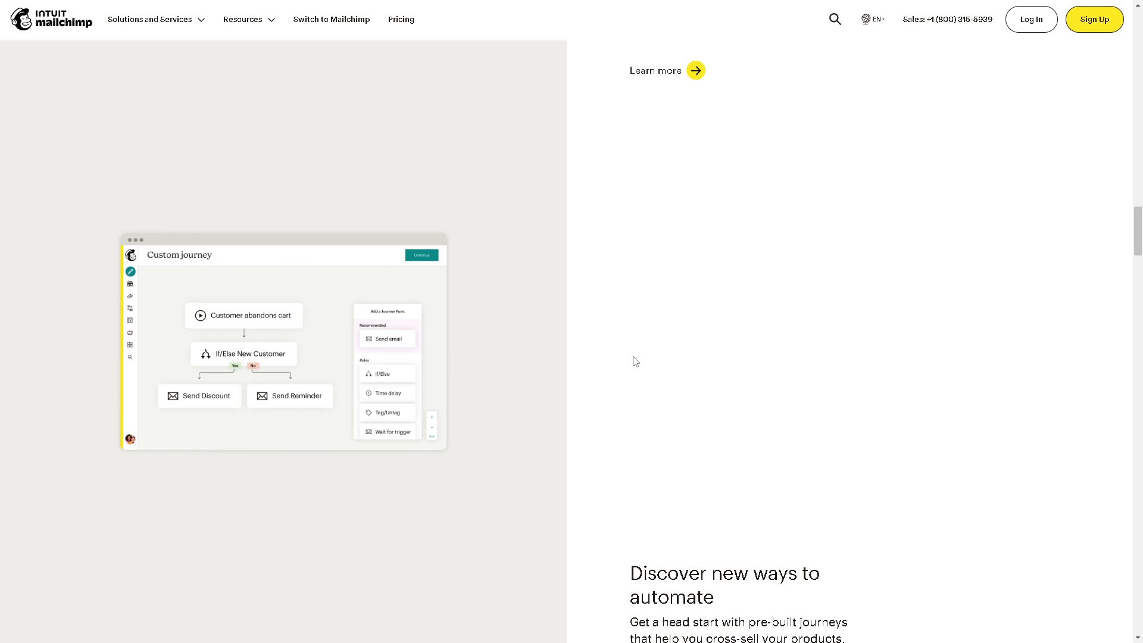
scroll(636, 363, down, 10)
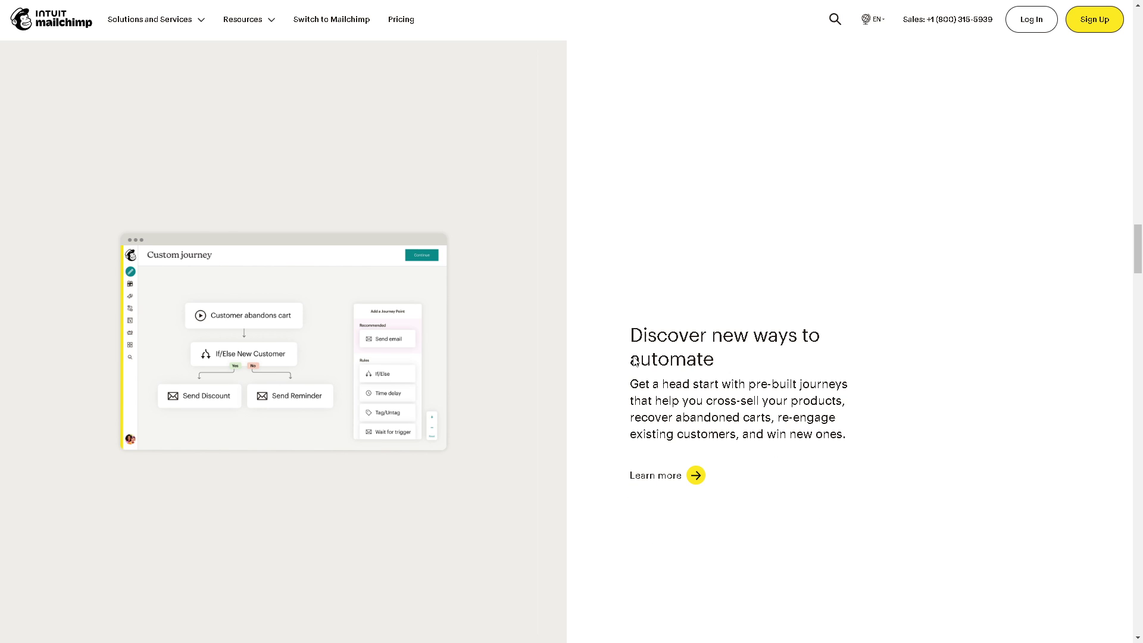
scroll(635, 366, down, 5)
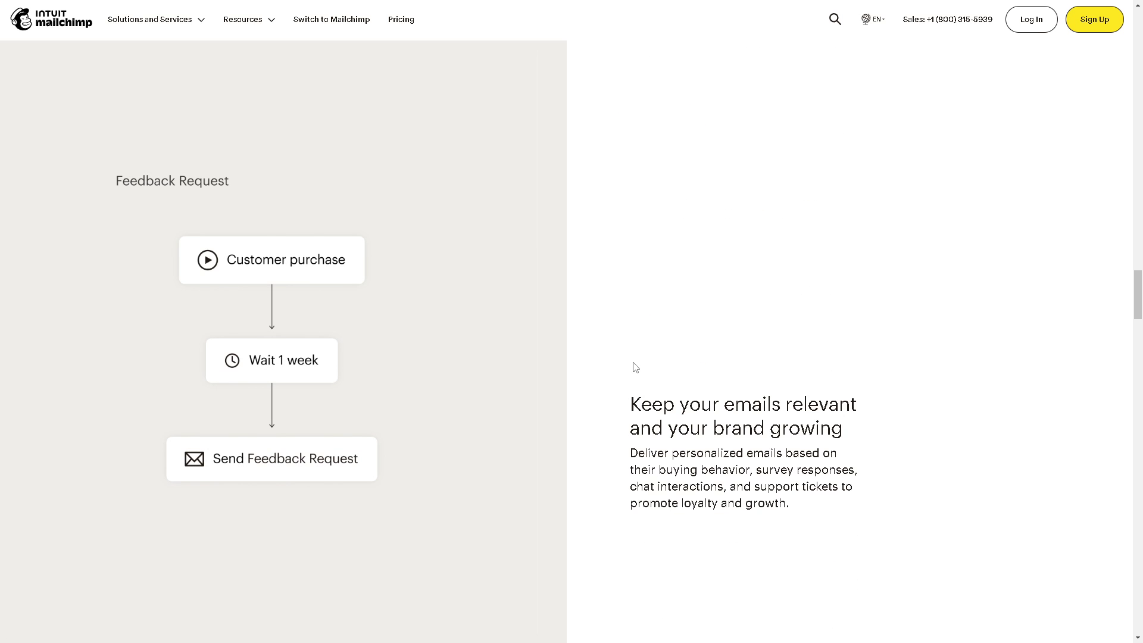
scroll(571, 341, down, 10)
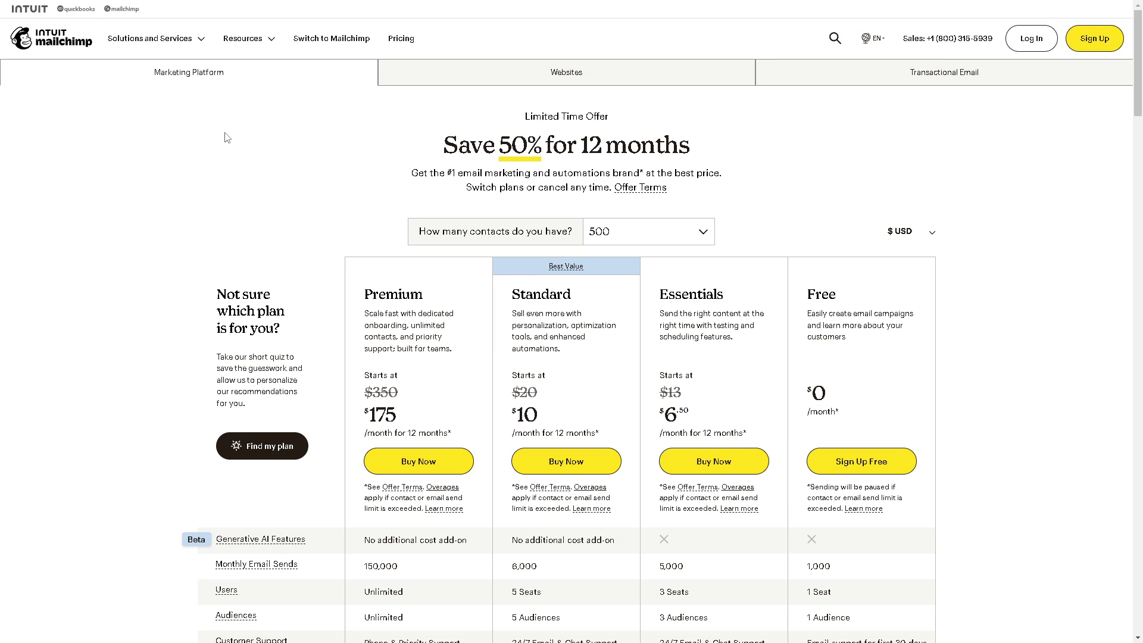
- Log in, then go to Account & billing to see Free plan usage of 1/500 contacts
click(1033, 42)
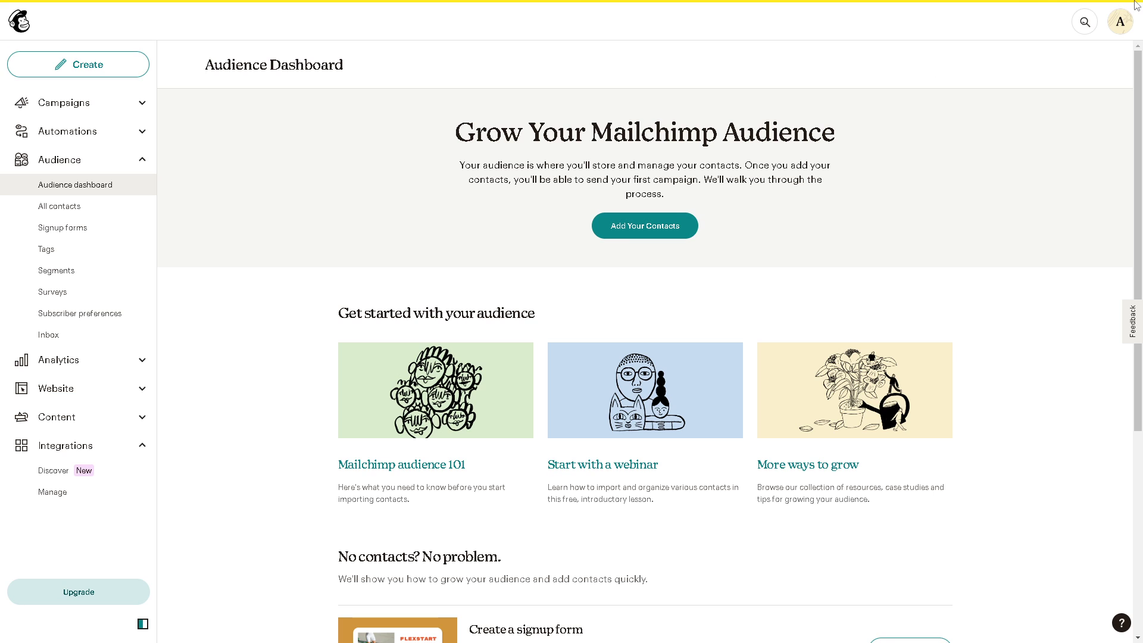
click(1121, 22)
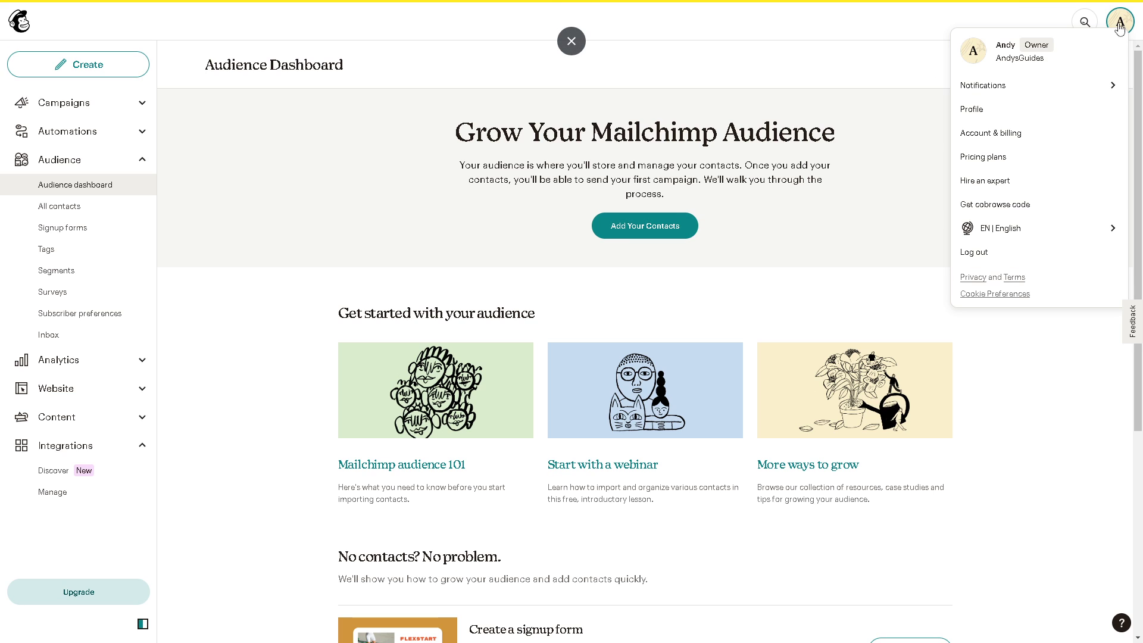
click(1004, 138)
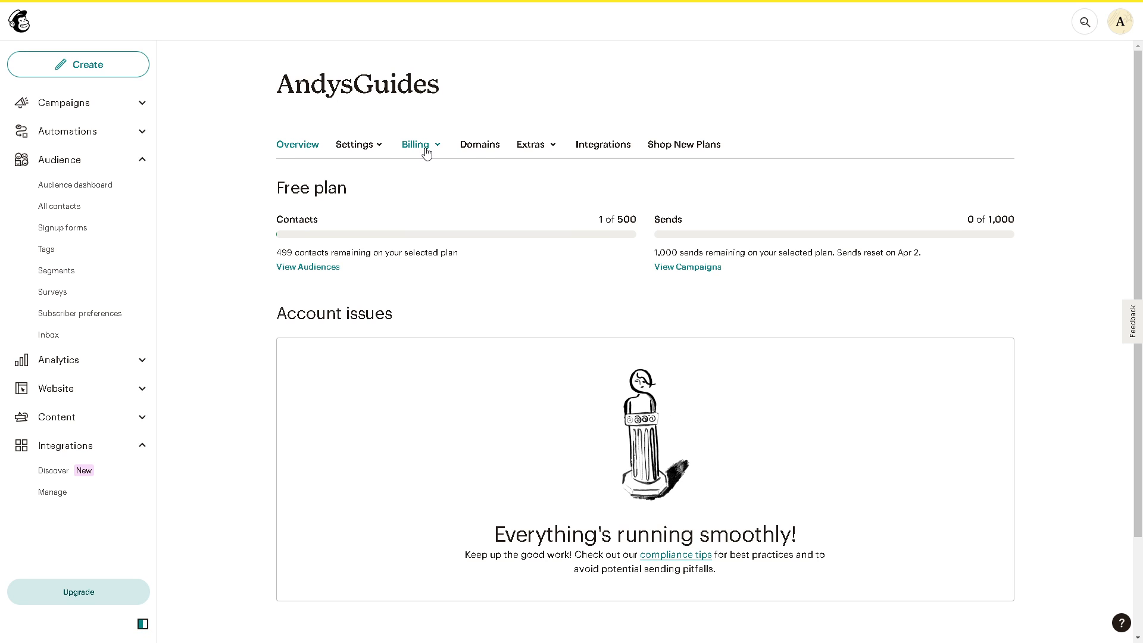
- Open the Domains tab and review gmail.com listed, with no connected or custom domains
click(483, 149)
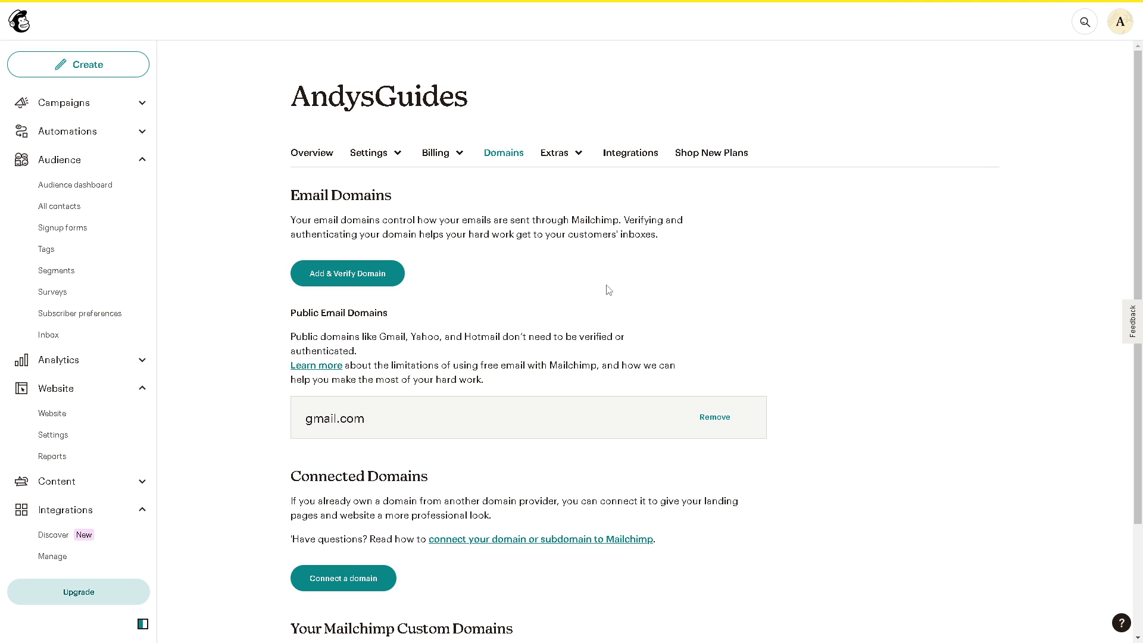
scroll(595, 289, down, 1)
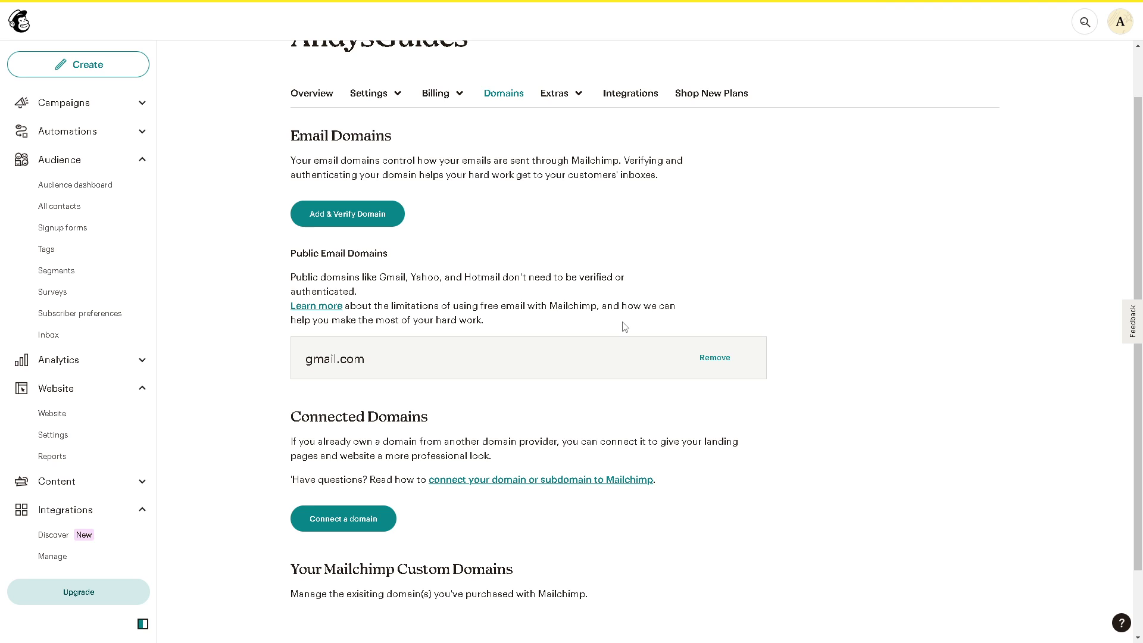
scroll(624, 327, down, 1)
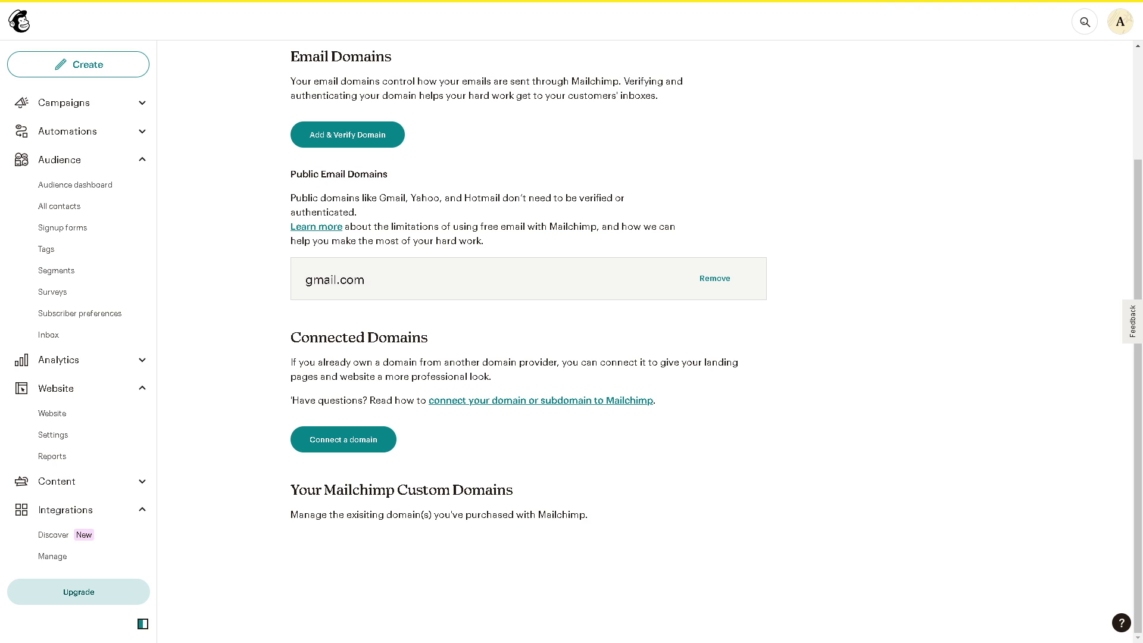
scroll(649, 340, up, 3)
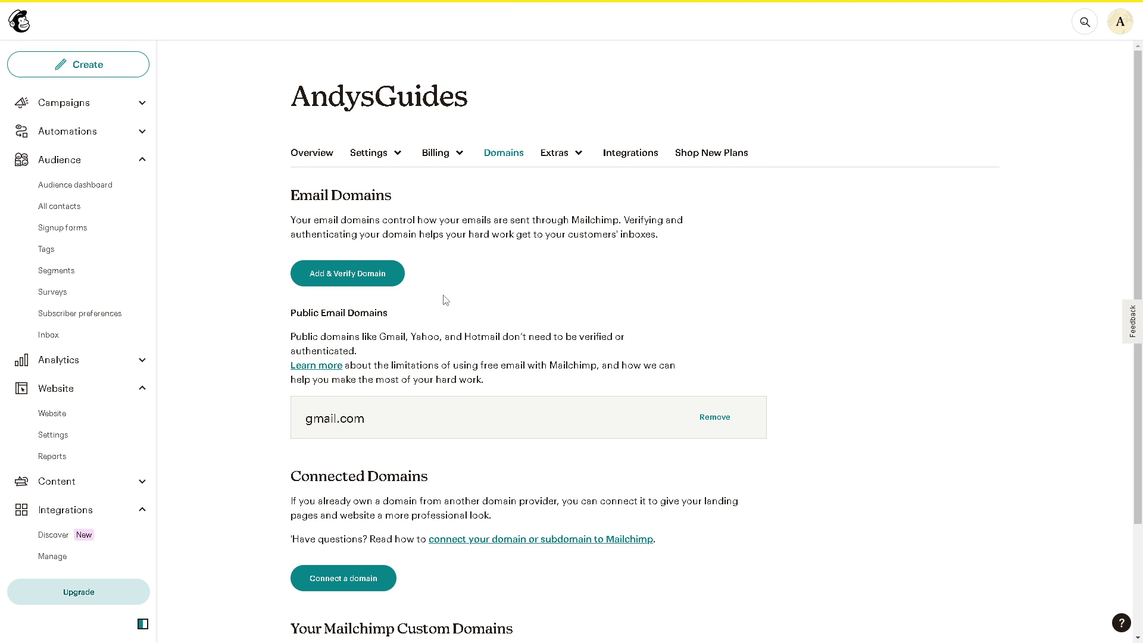
click(380, 278)
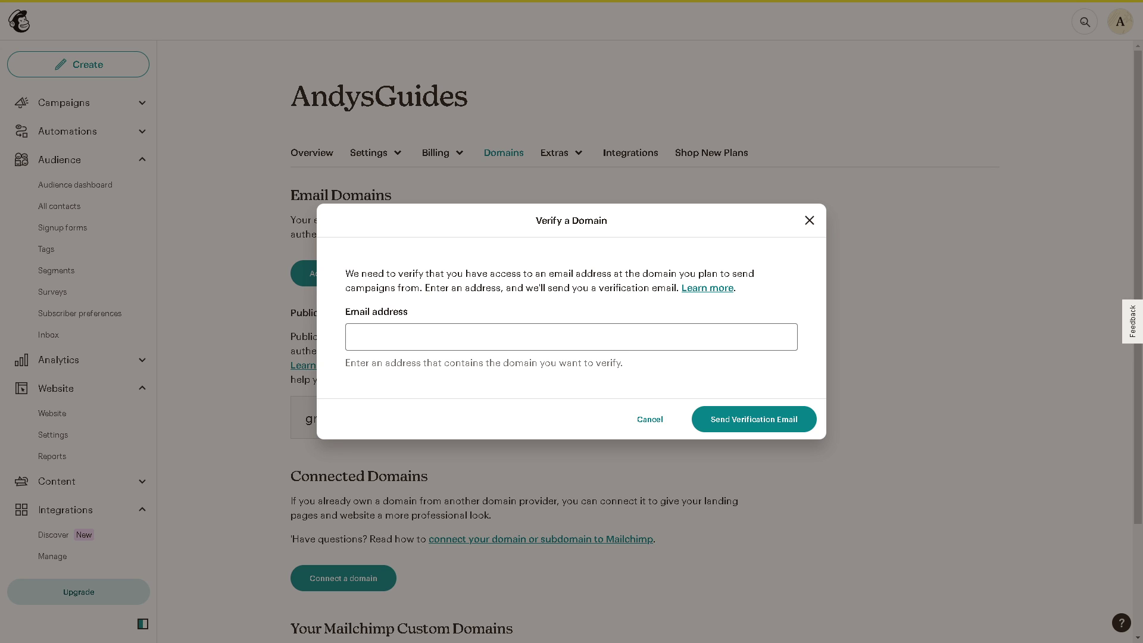
key(Escape)
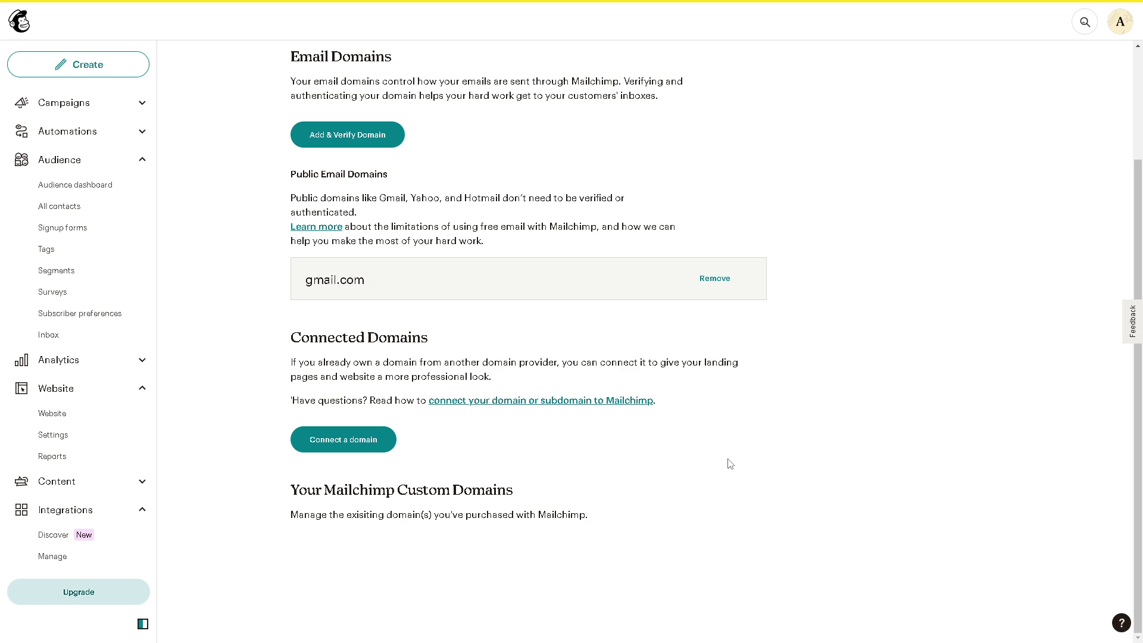
- Attempt to connect a custom domain, then dismiss the Websites Core upgrade offer
click(370, 441)
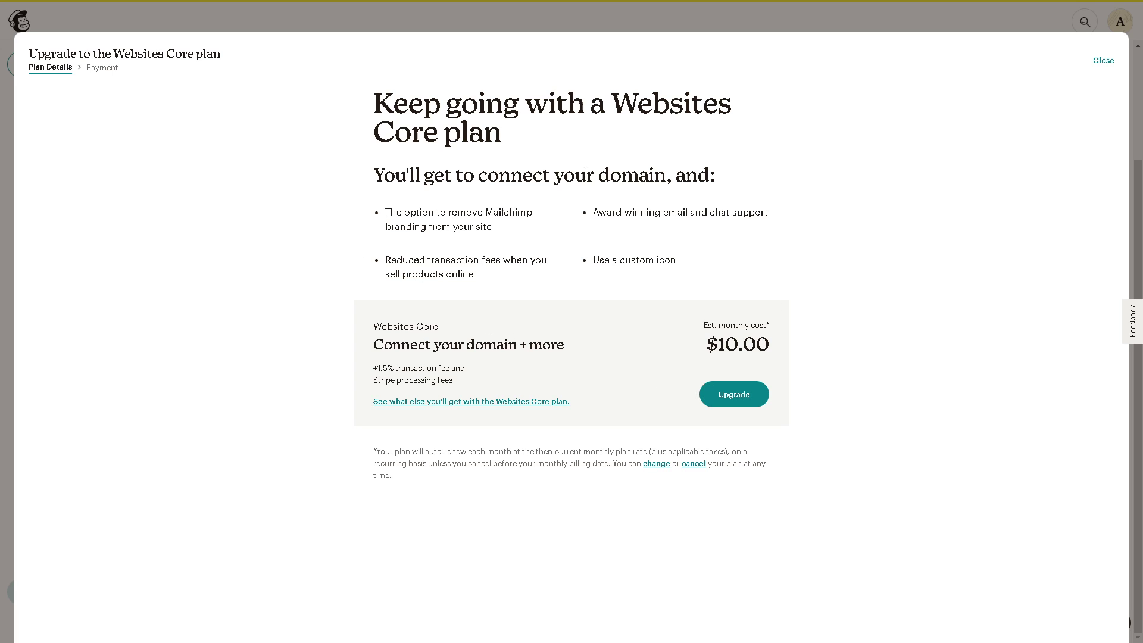
click(1103, 61)
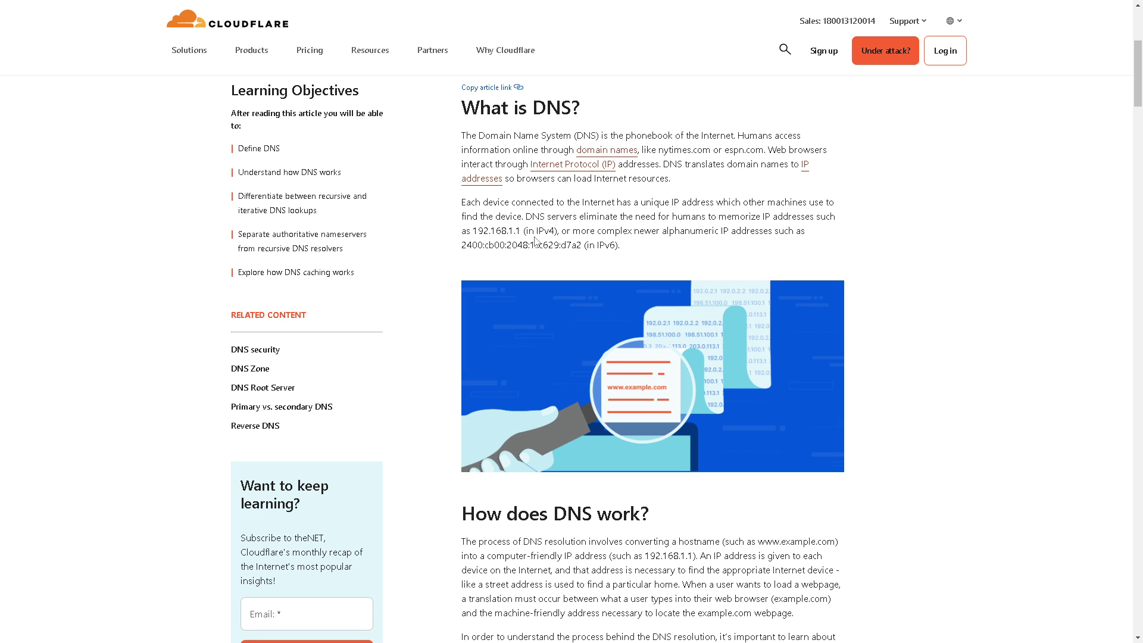
- Scroll down through Cloudflare's What is DNS? article
scroll(535, 240, down, 4)
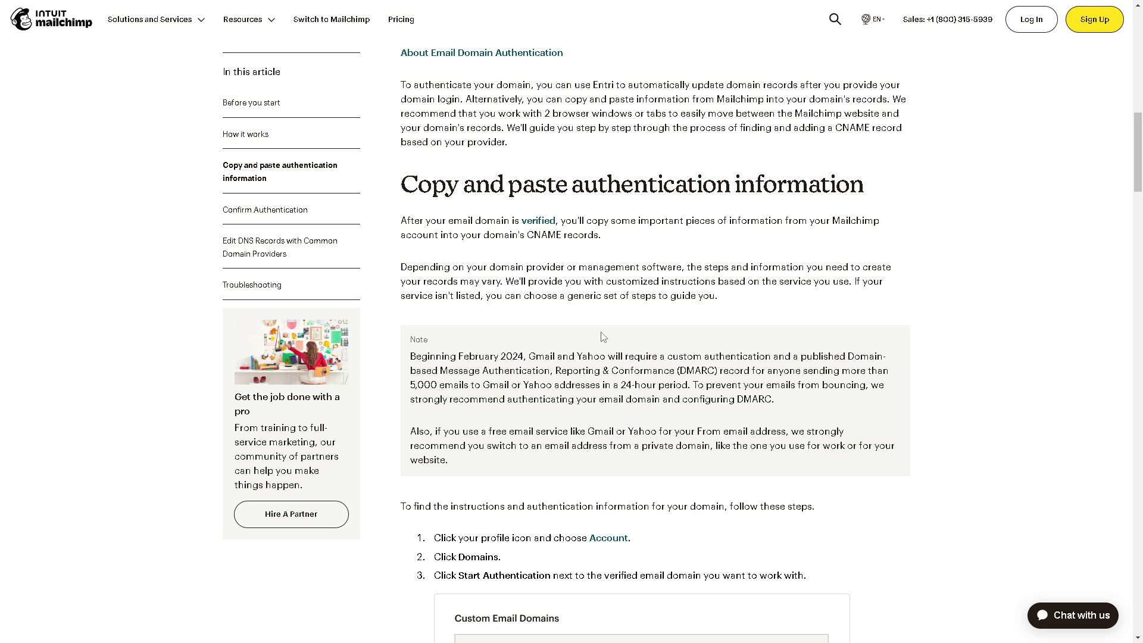
- Scroll the authentication help article past the CNAME and TXT/DMARC record examples
scroll(619, 342, down, 1)
scroll(620, 344, down, 2)
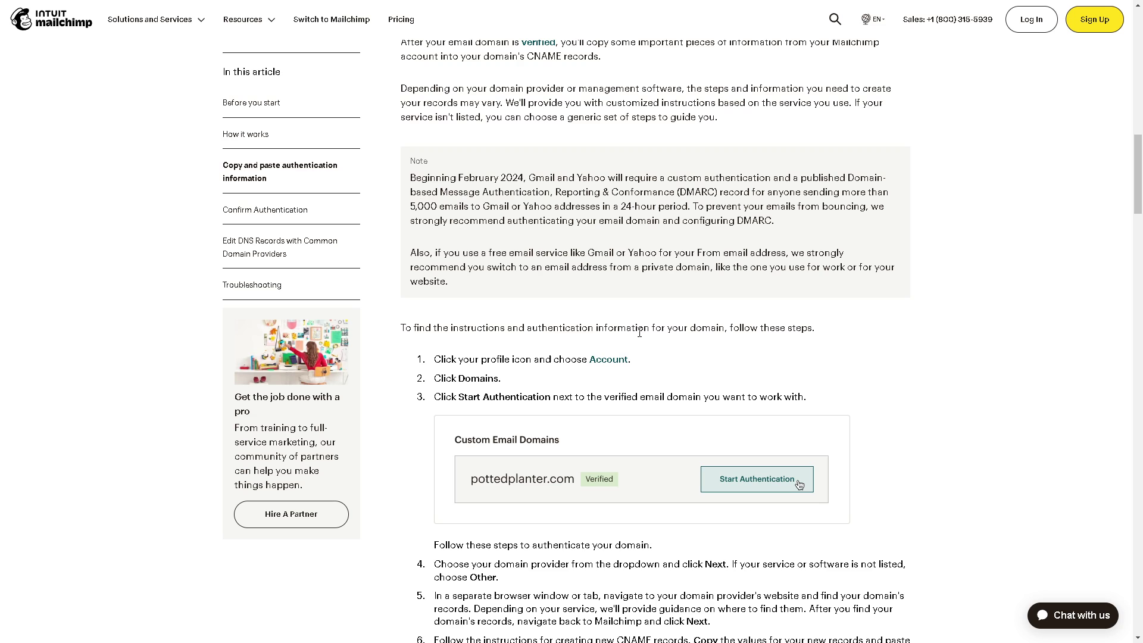
scroll(639, 332, down, 1)
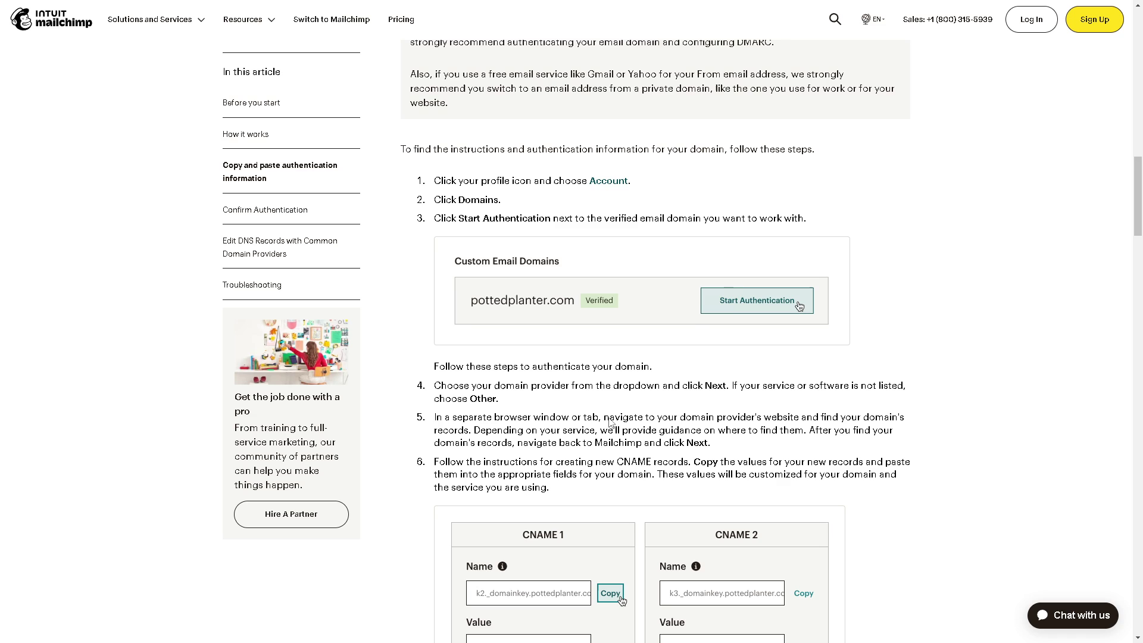
scroll(612, 423, down, 2)
scroll(603, 387, down, 2)
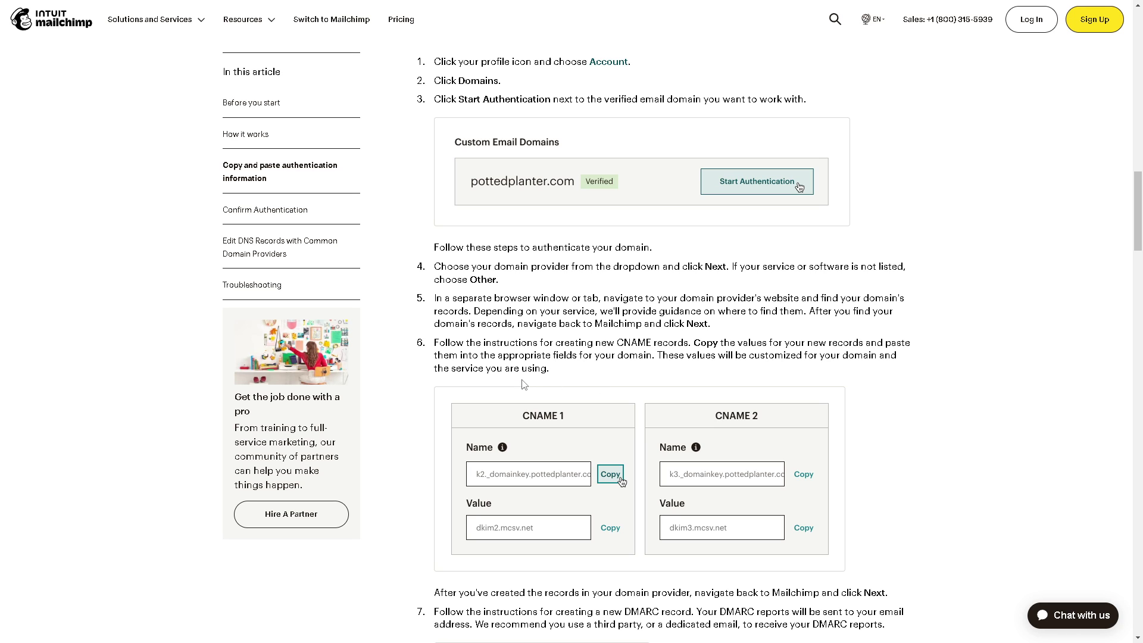
scroll(720, 385, down, 2)
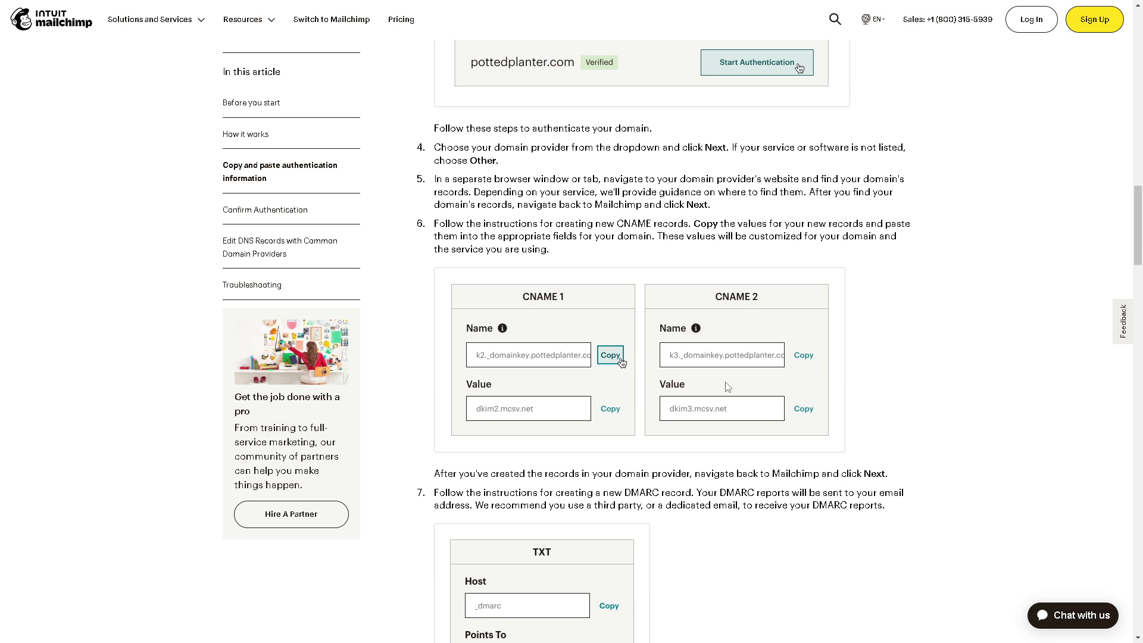
scroll(528, 411, down, 2)
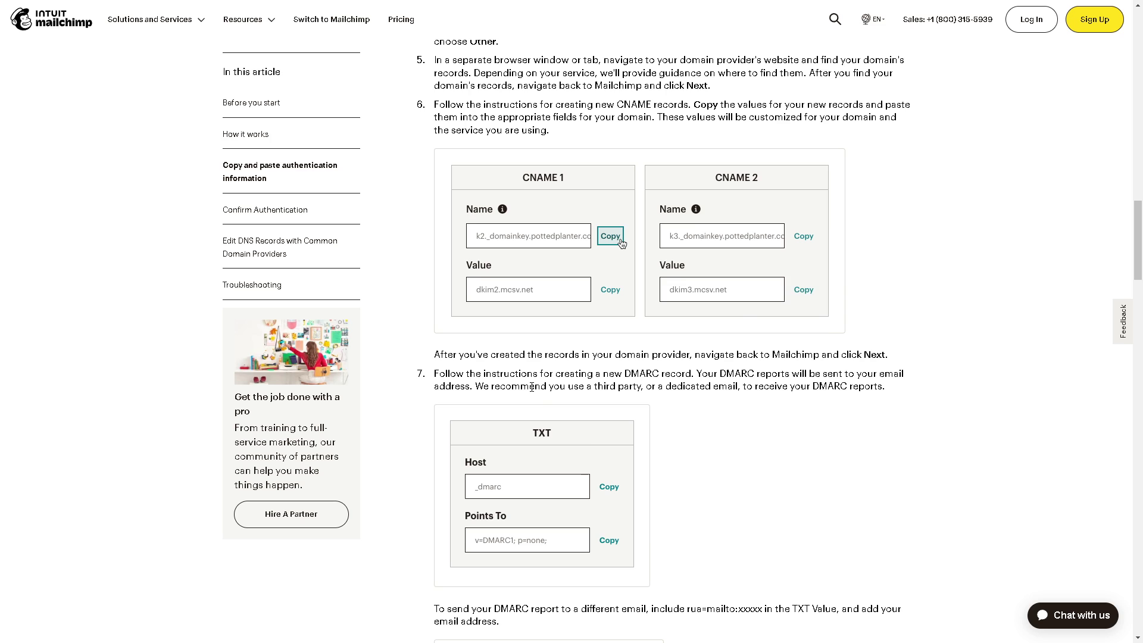
scroll(655, 387, down, 1)
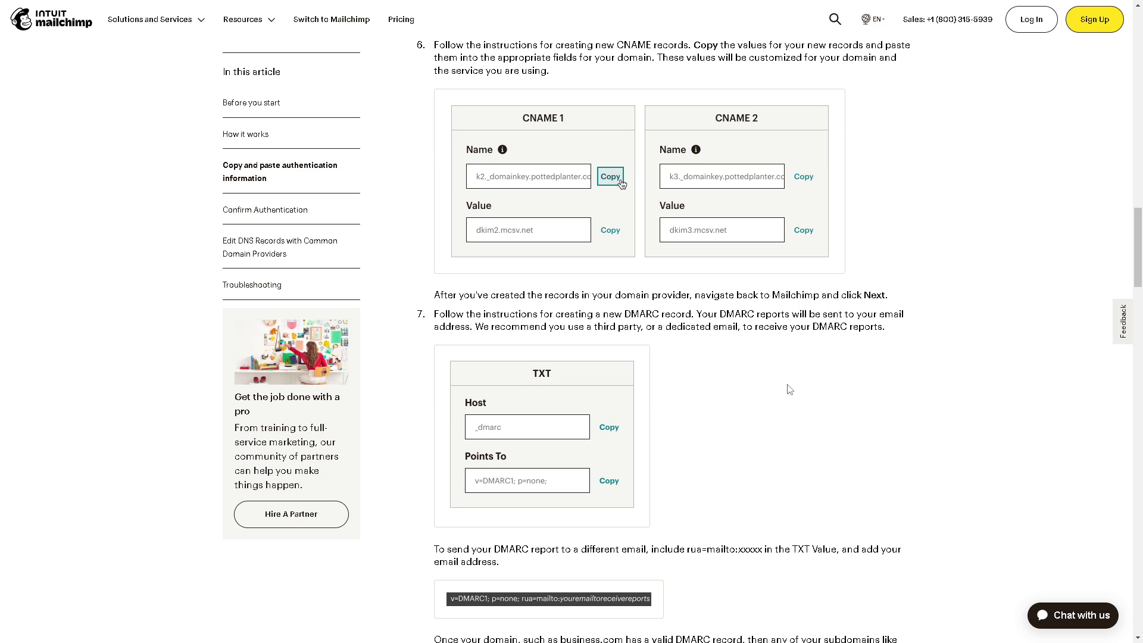
scroll(790, 389, down, 7)
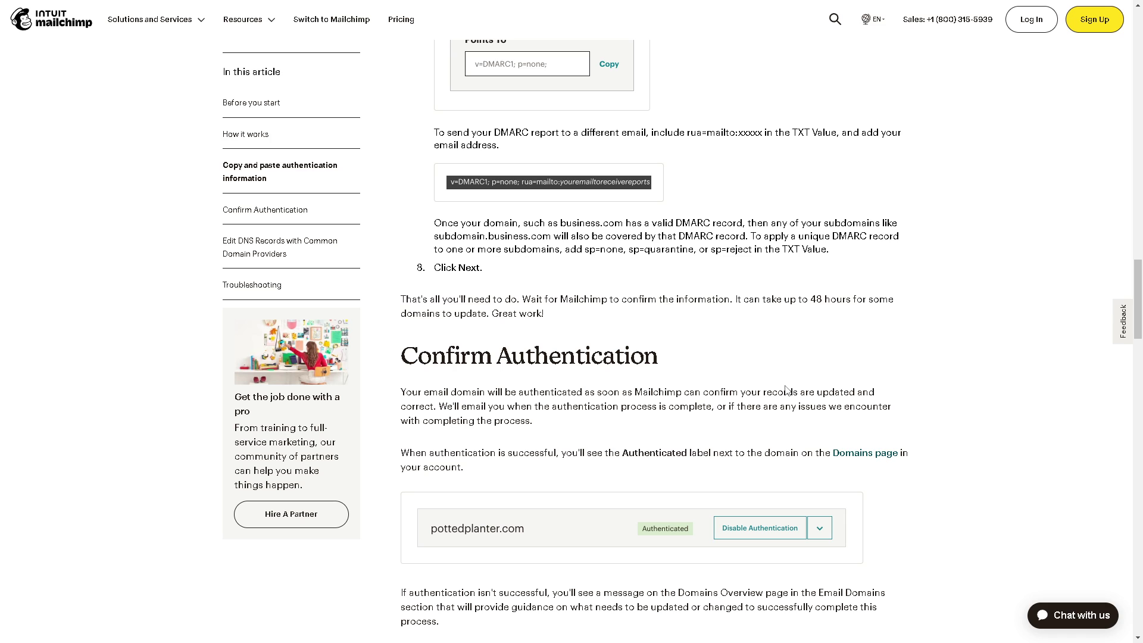
scroll(592, 366, down, 3)
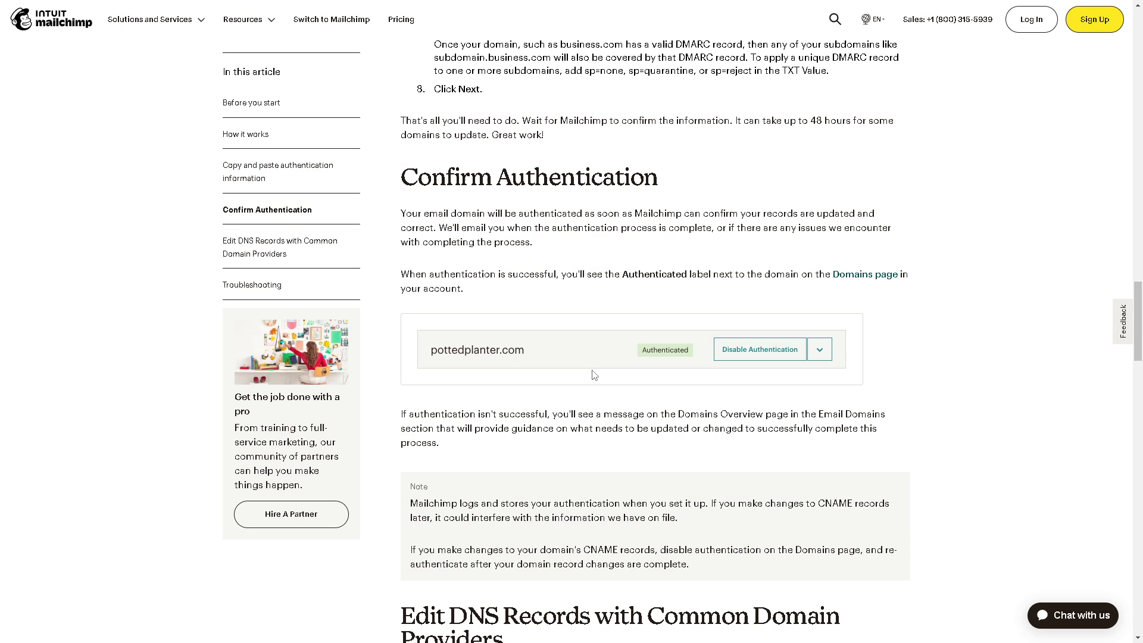
scroll(593, 374, down, 4)
- Highlight the Amazon Web Services guide line and scroll the provider list down to Namecheap
scroll(593, 373, down, 1)
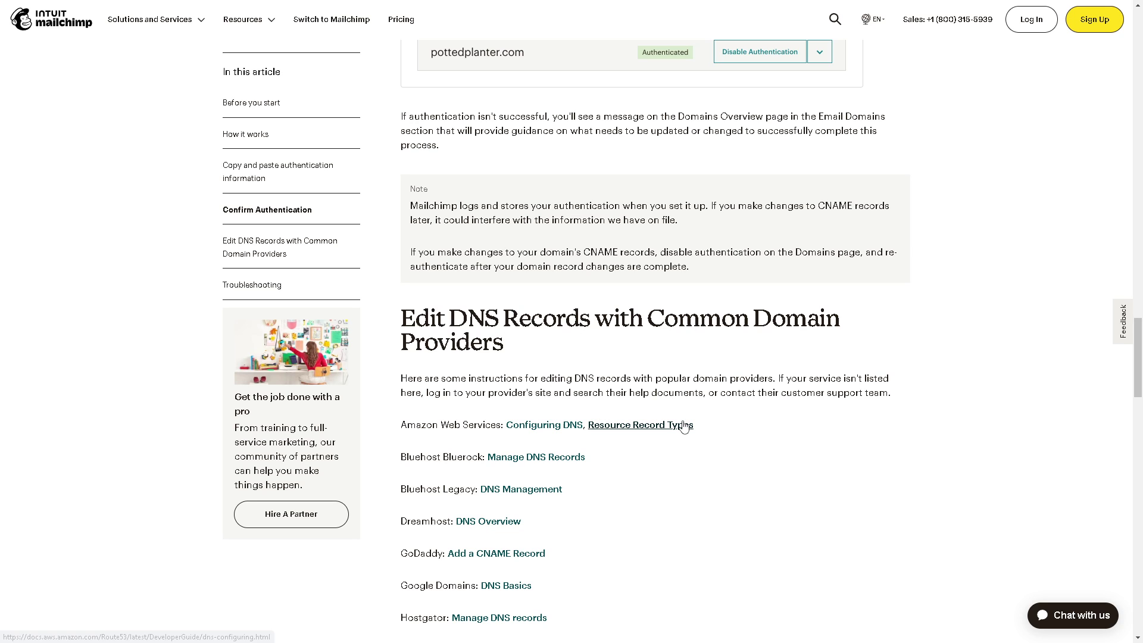
scroll(700, 485, down, 1)
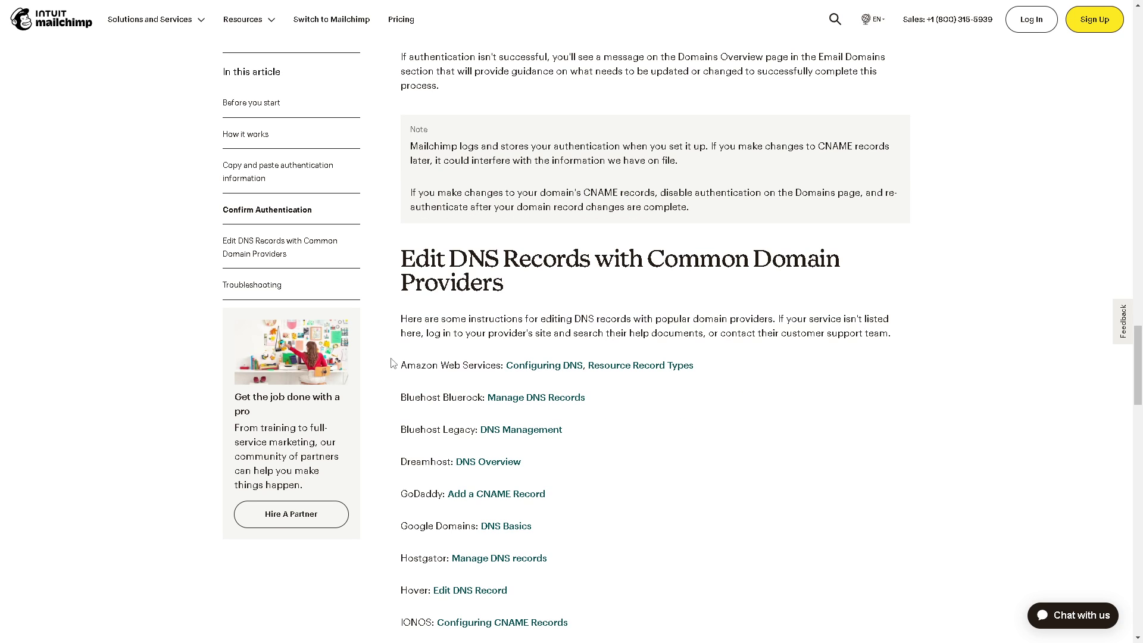
drag(407, 365, 571, 351)
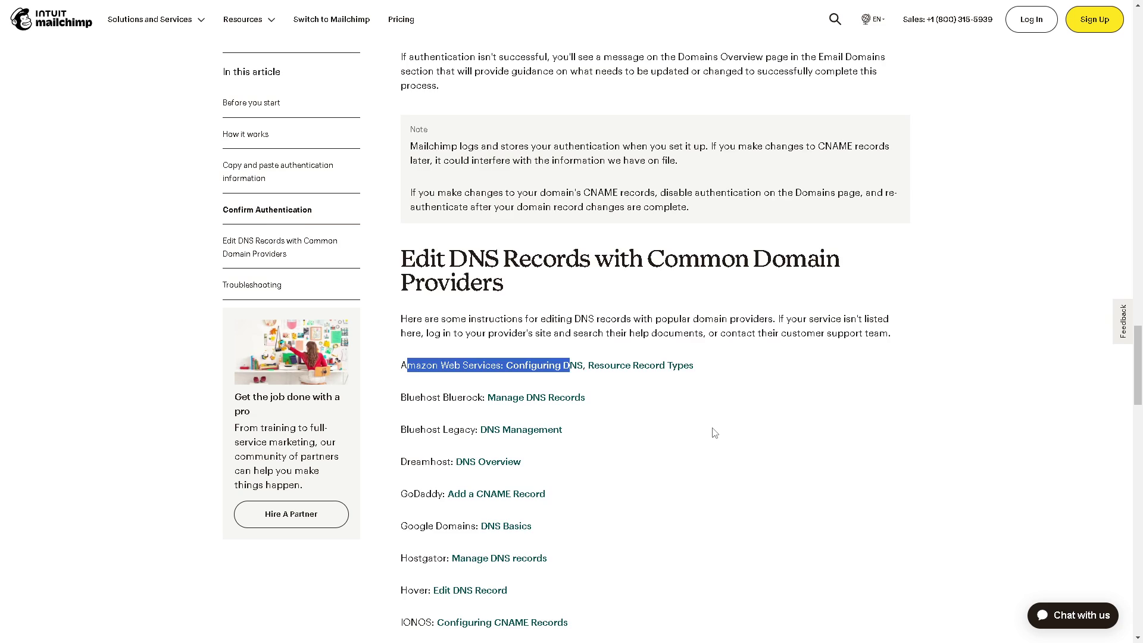
scroll(712, 430, down, 2)
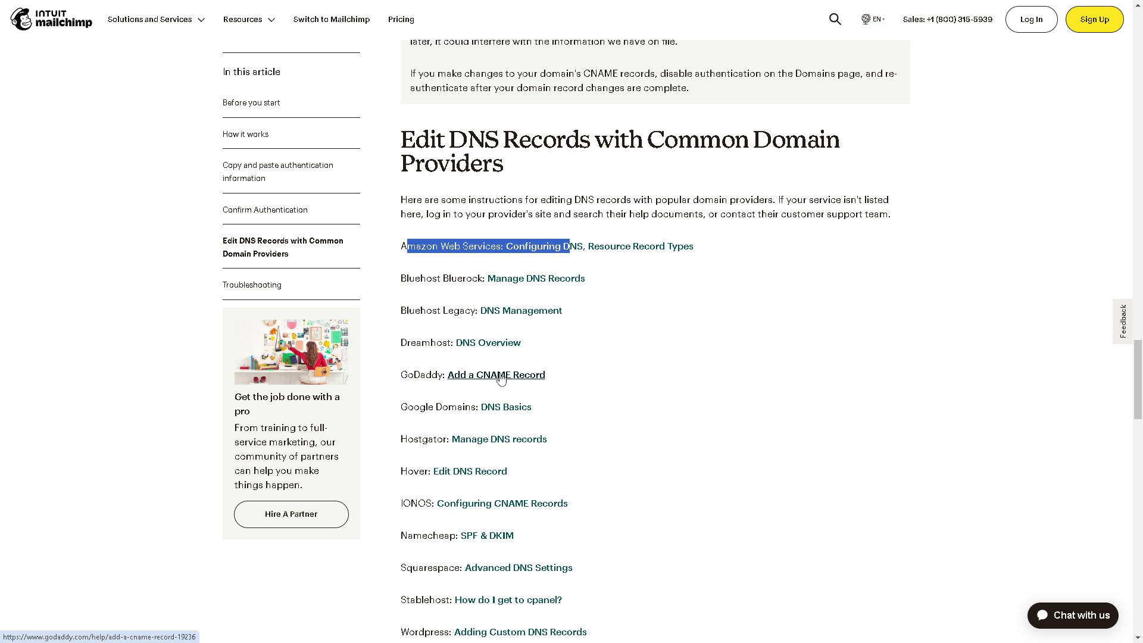
scroll(500, 378, down, 1)
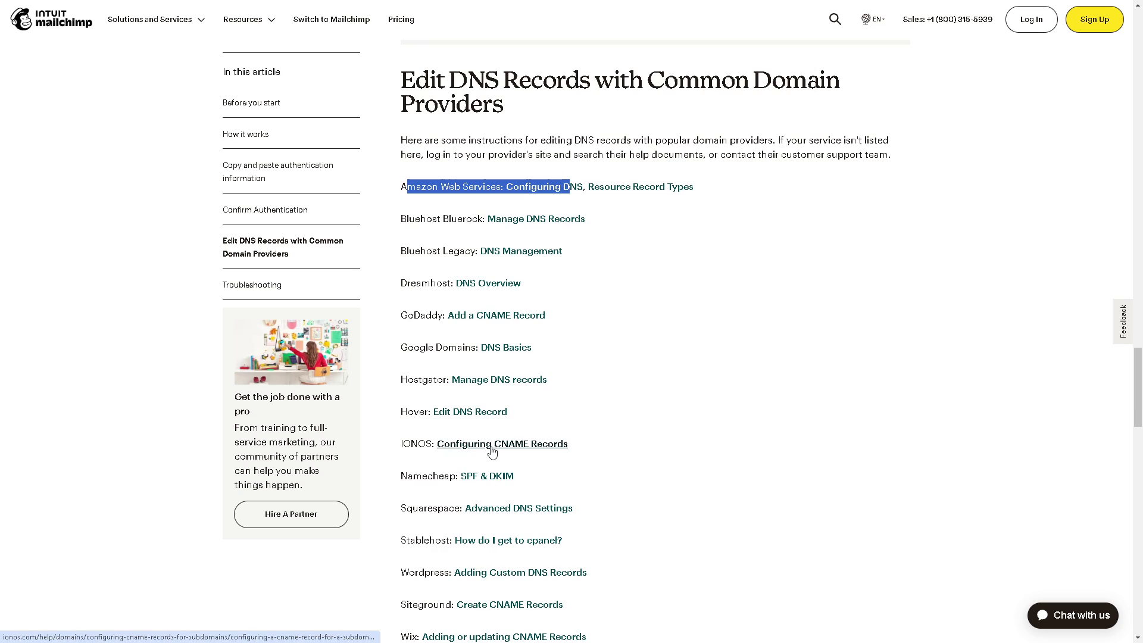
- Open Namecheap's SPF & DKIM guide and read down to its cPanel Email Deliverability instructions
click(496, 483)
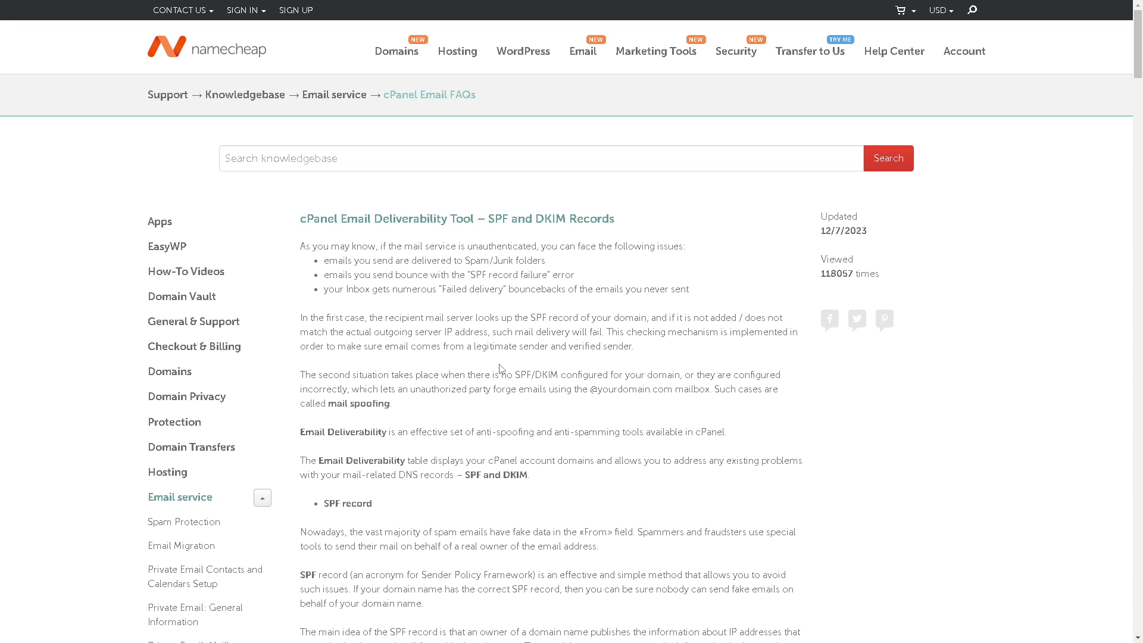
scroll(503, 369, down, 3)
scroll(532, 365, down, 14)
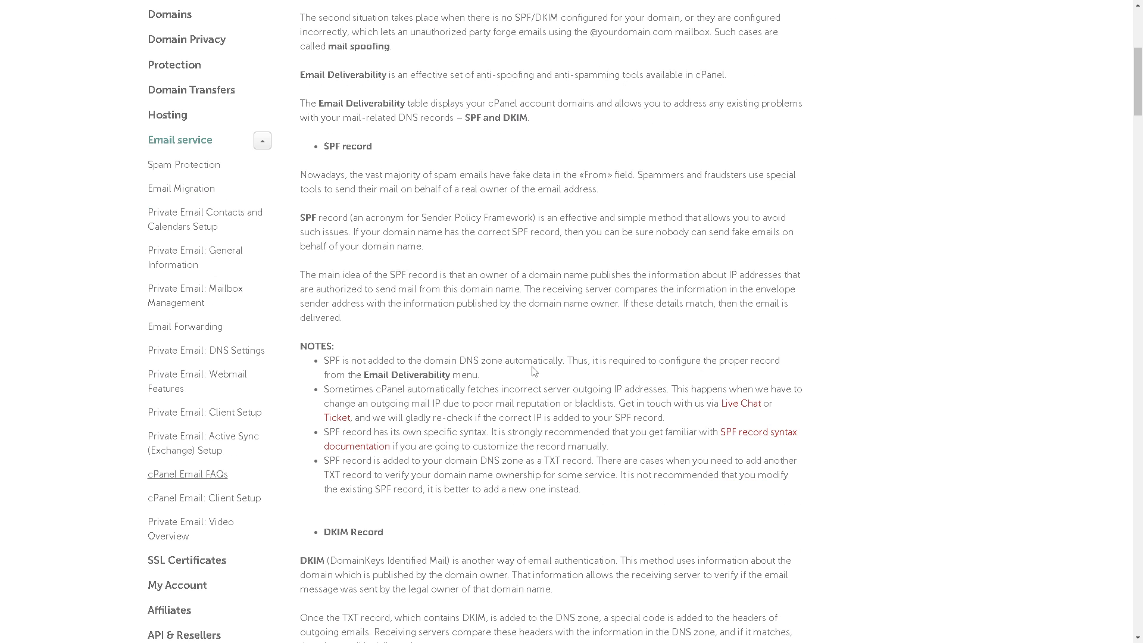
scroll(533, 374, down, 5)
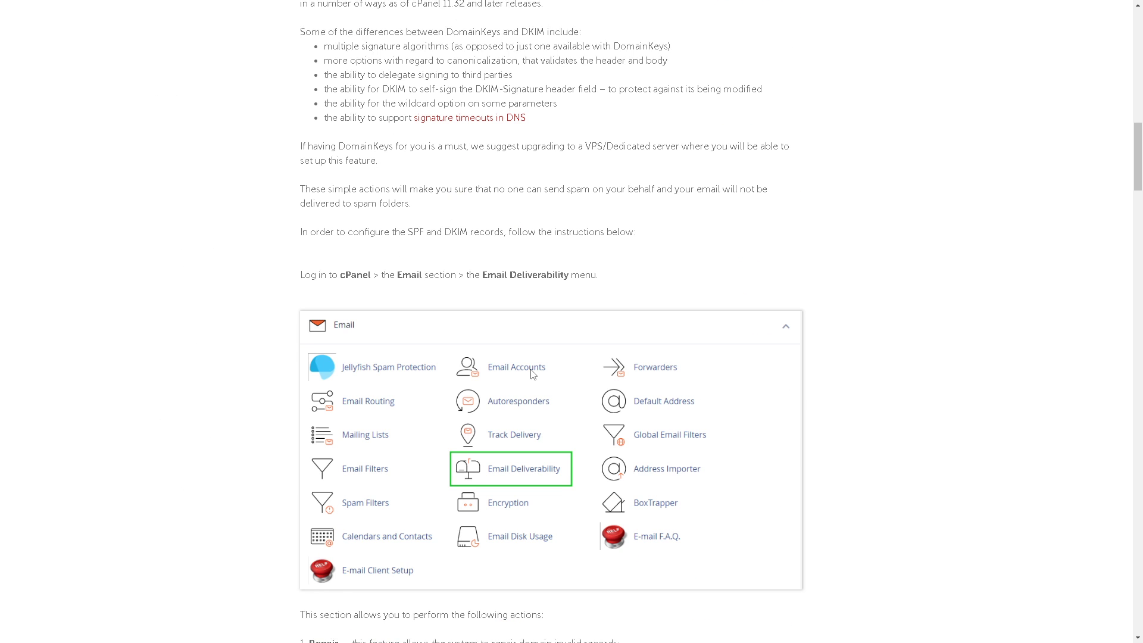